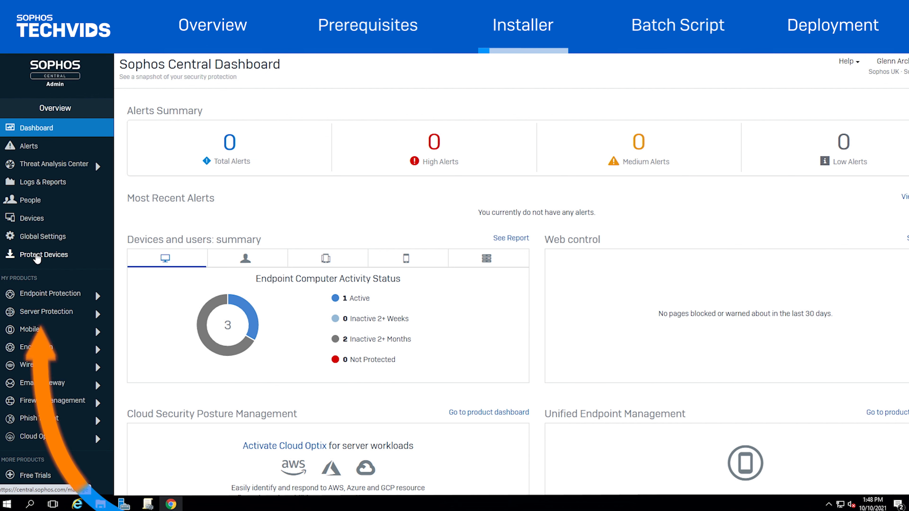
Step: Download the complete Windows installer for Endpoint Protection from the Protect Devices page
click(37, 256)
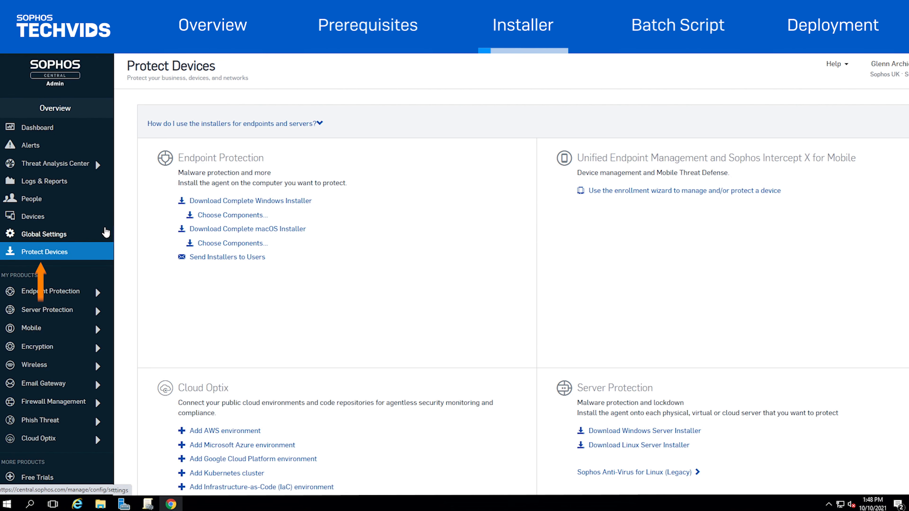
click(229, 207)
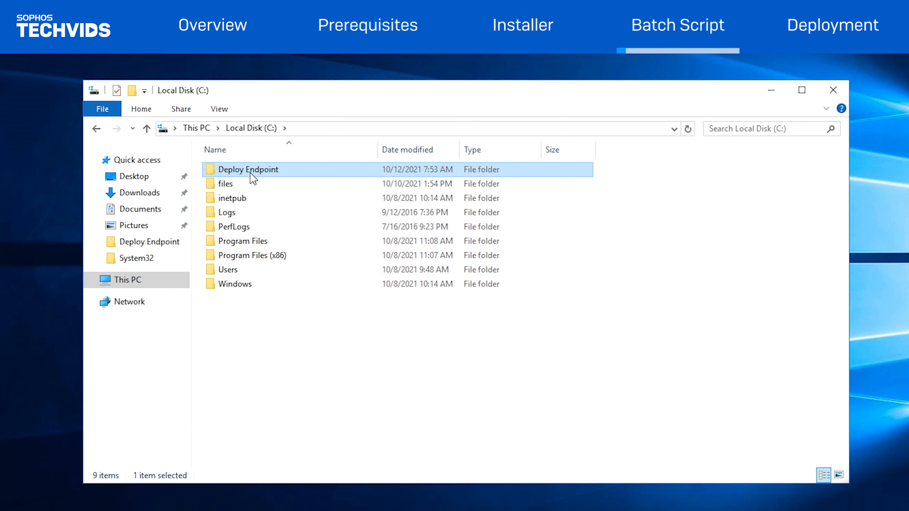
Step: Enable advanced sharing for the Deploy Endpoint folder on the C: drive
right_click(251, 174)
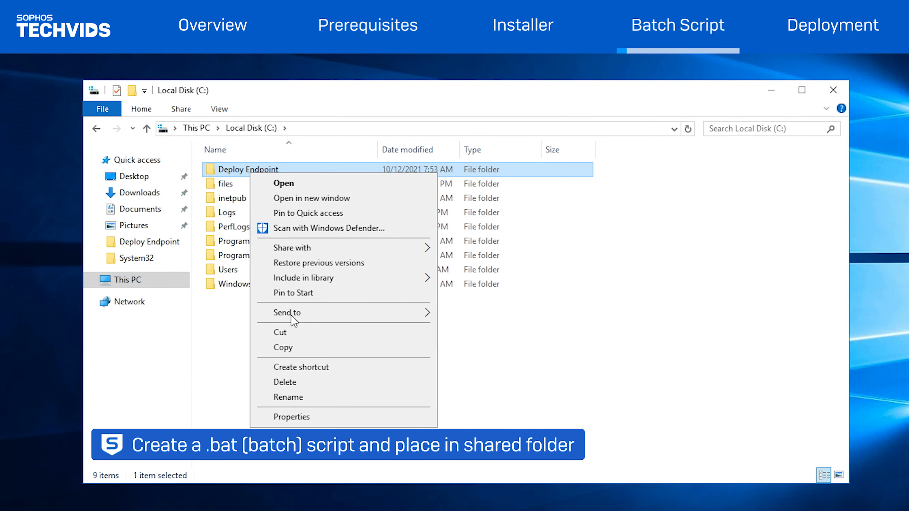
click(293, 417)
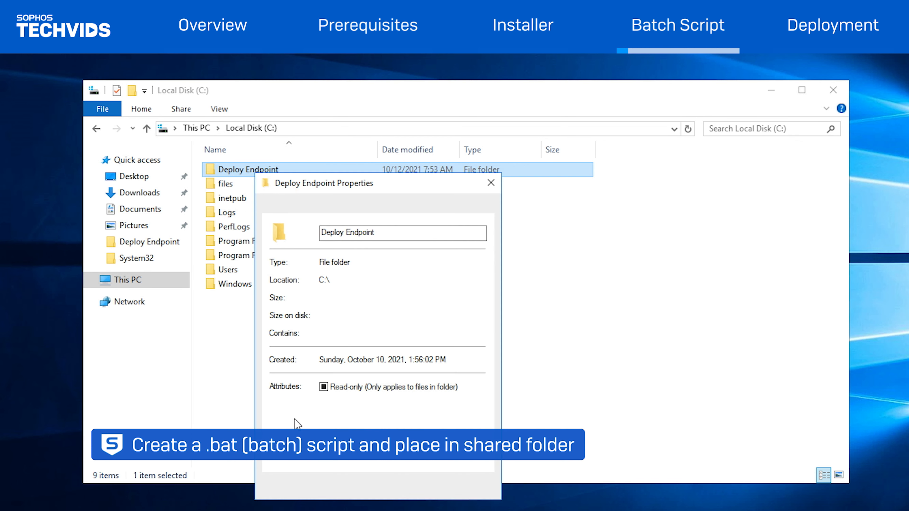
click(306, 212)
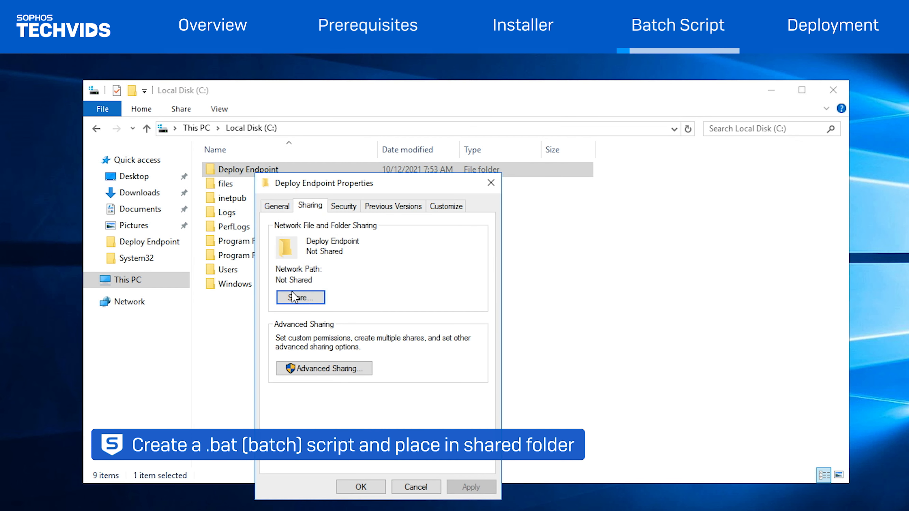
click(309, 372)
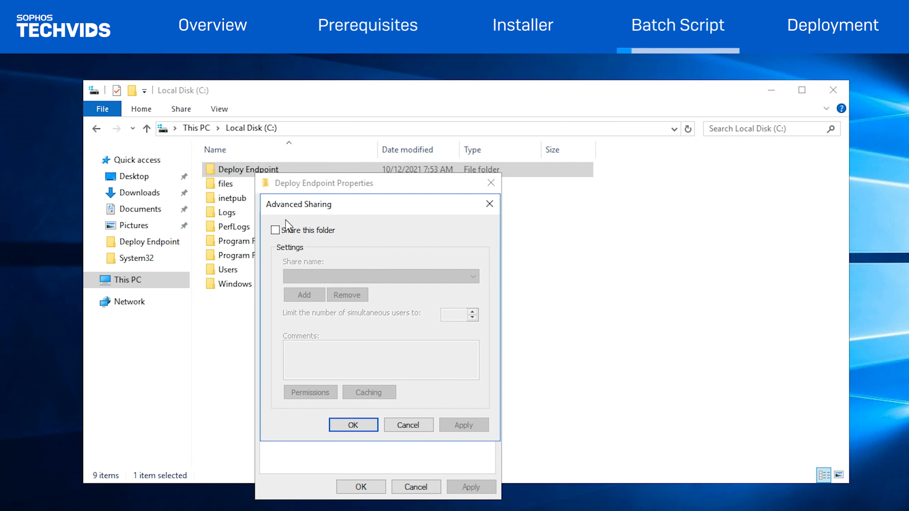
click(276, 230)
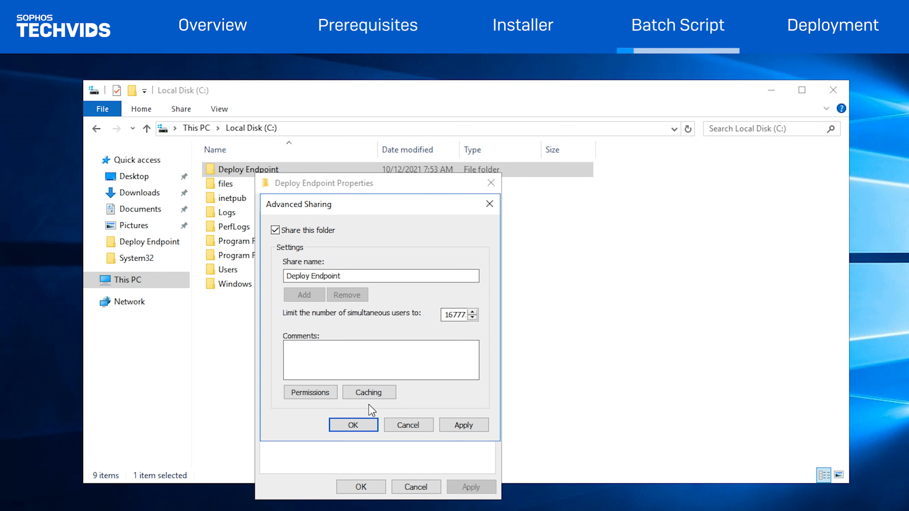
Step: Allow Everyone Full Control in the folder's share permissions and confirm the sharing settings
click(297, 393)
click(434, 379)
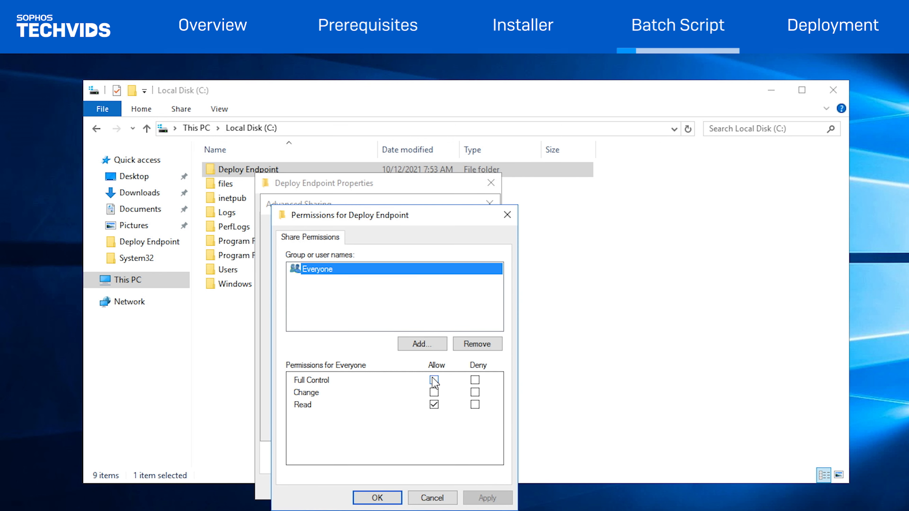
click(486, 497)
click(381, 499)
click(353, 425)
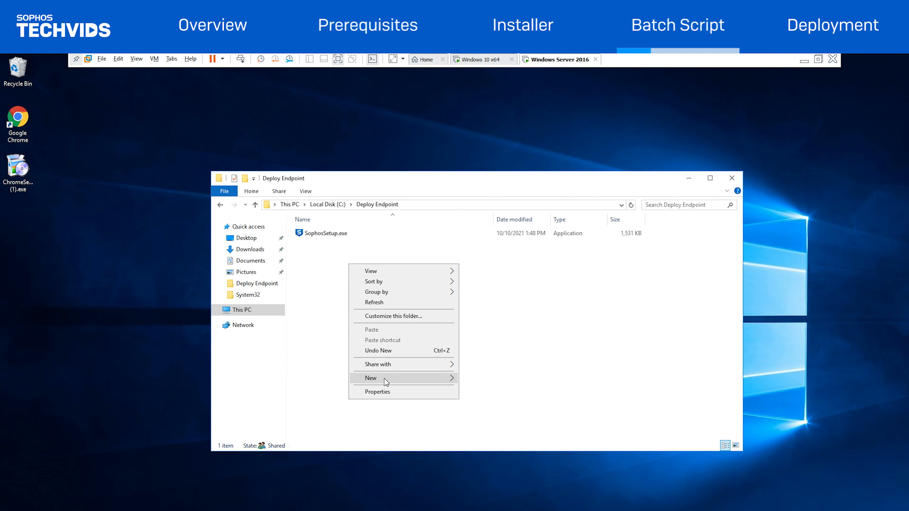
Step: Create a text document in the Deploy Endpoint folder and fill it with the batch script that runs SophosSetup.exe --quiet from \\servername\share
mouse_move(451, 383)
click(476, 433)
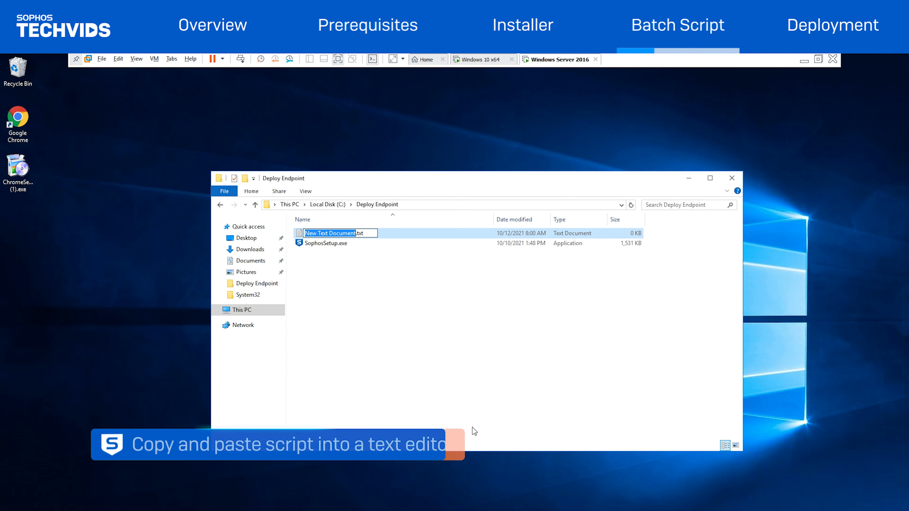
key(Return)
key(Return)
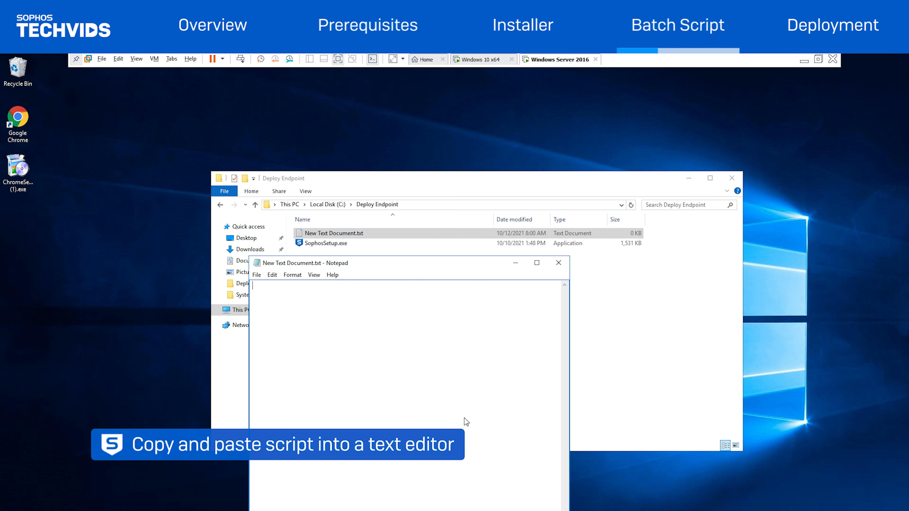
text(@echo off SET MCS_ENDPOINT=Sophos\Management Communications System\Endpoint\McsClient.exe IF "%PROCESSOR_ARCHITECTURE%" == "x86" GOTO X86_PROG IF NOT EXIST "%ProgramFiles(x86)%\%MCS_ENDPOINT%" GOTO INSTALL exit /b 0  :X86_PROG IF NOT EXIST "%ProgramFiles%\%MCS_ENDPOINT%" GOTO INSTALL exit /b 0  :INSTALL pushd \\servername\share SophosSetup.exe --quiet Popd)
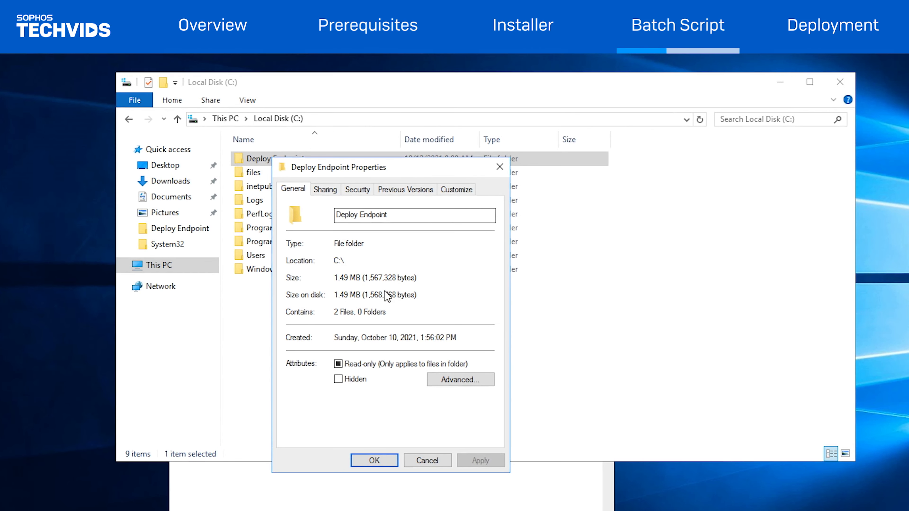
Step: Replace the \\servername\share placeholder in the script with the shared folder's network path, \\TEST-SVR-2601\Deploy Endpoint
click(320, 191)
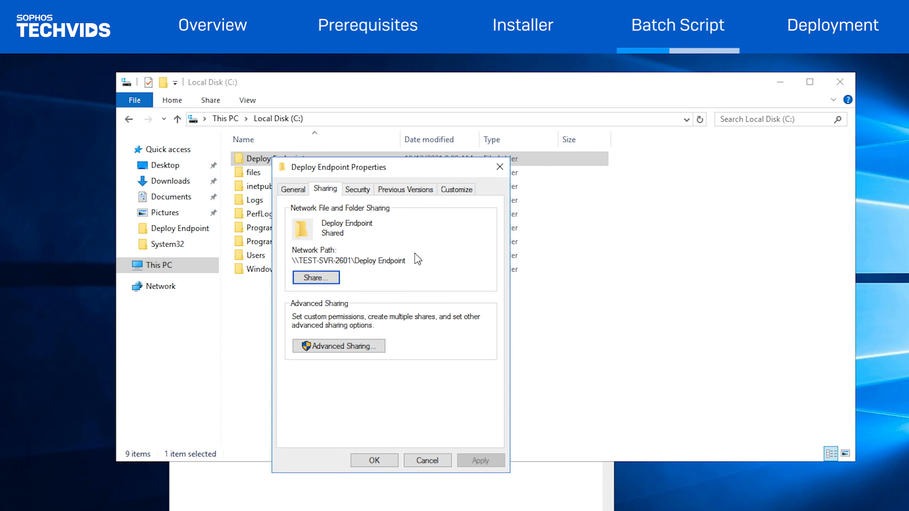
drag(408, 260, 276, 249)
key(ctrl+c)
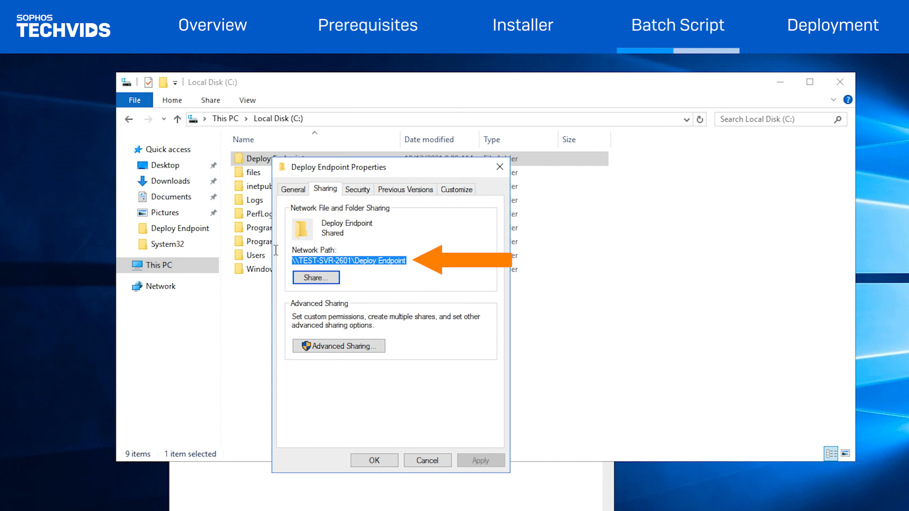
click(373, 463)
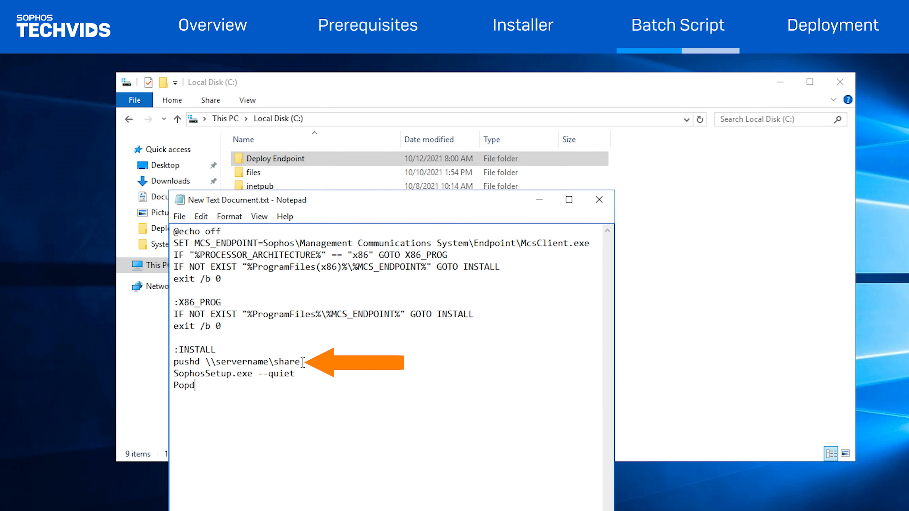
drag(301, 362, 205, 361)
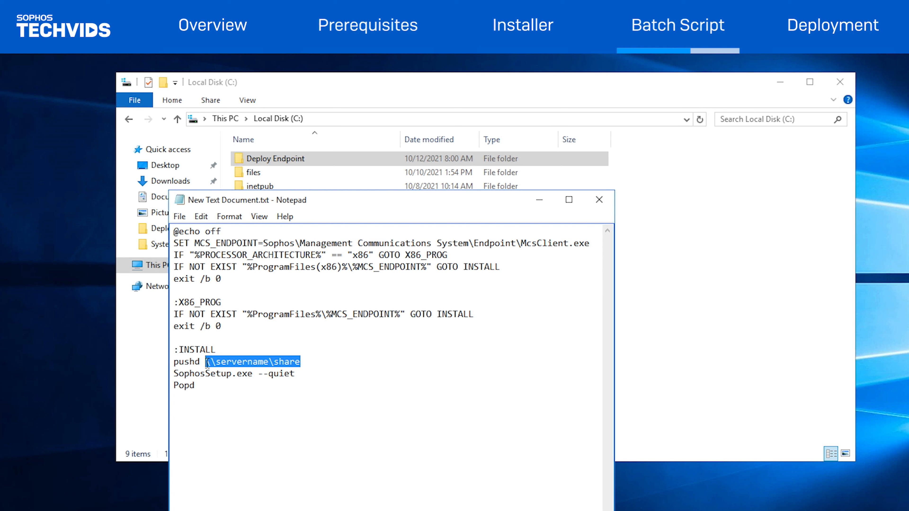
key(ctrl+v)
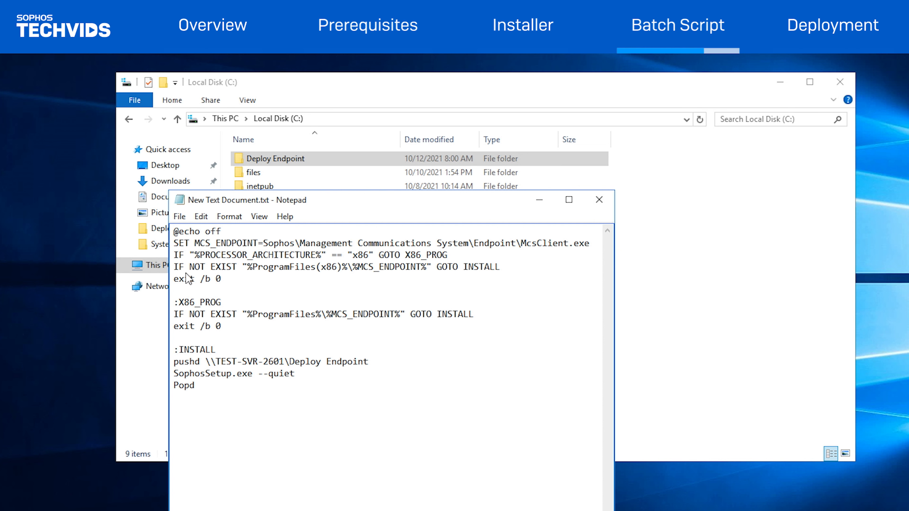
Step: Save the script in the Deploy Endpoint folder as SophosCentralEndpointInstall.bat with the All Files type
key(ctrl+shift+s)
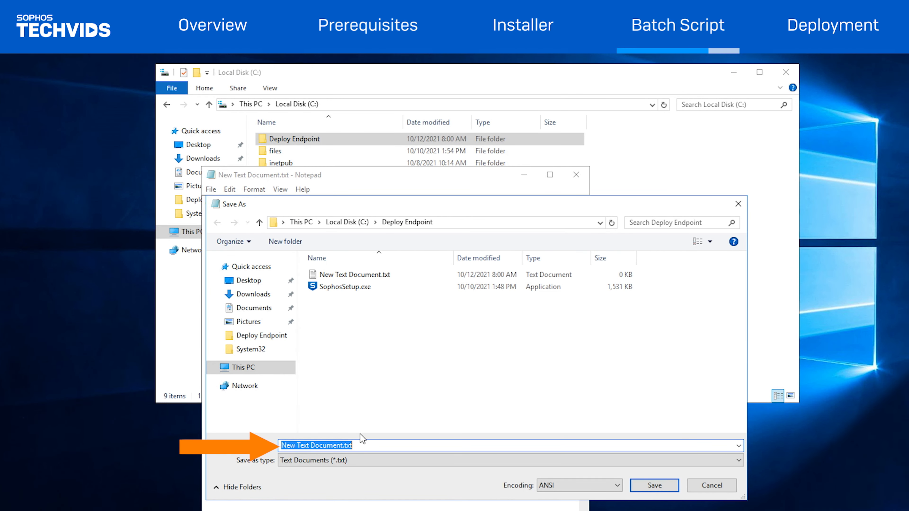
text(SophosCentralEndpoin)
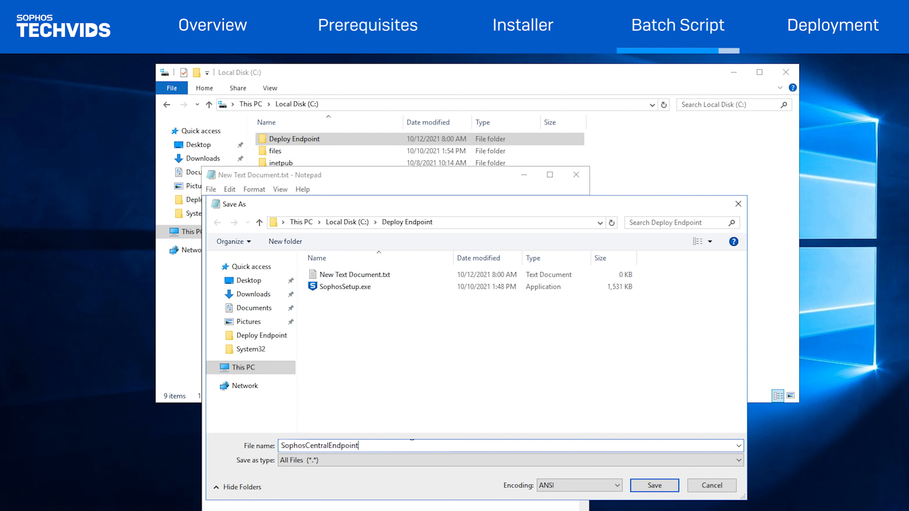
text(Install.bat)
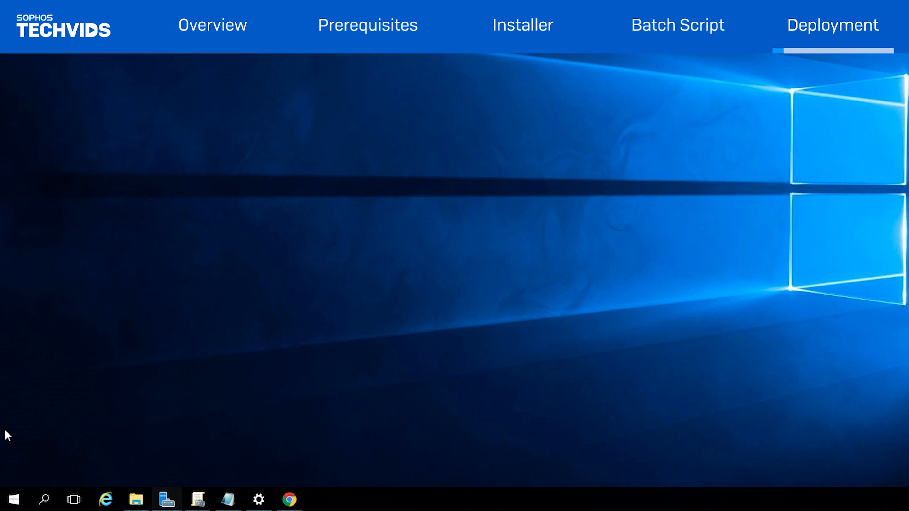
Step: Open Group Policy Management (gpmc.msc) and create a GPO named "Sophos Central Windows Endpoint Deployment Policy" linked to Void Computers
key(super+r)
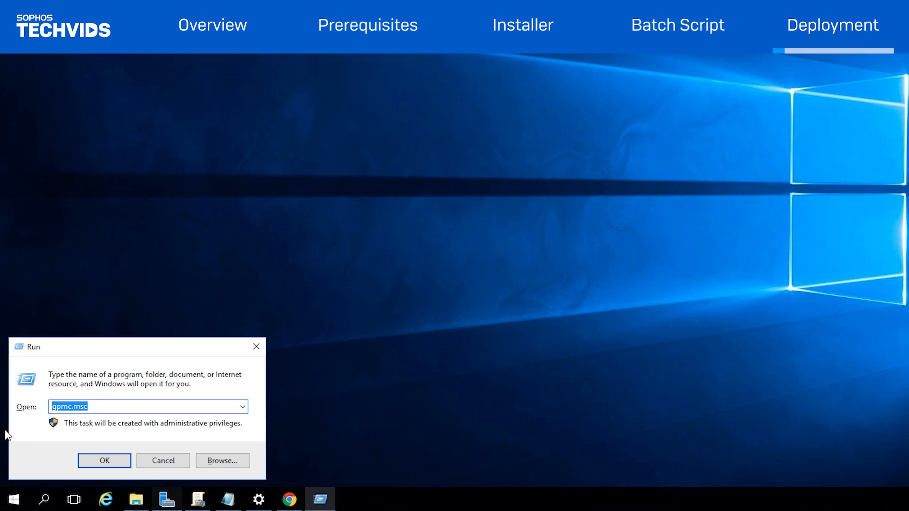
key(Return)
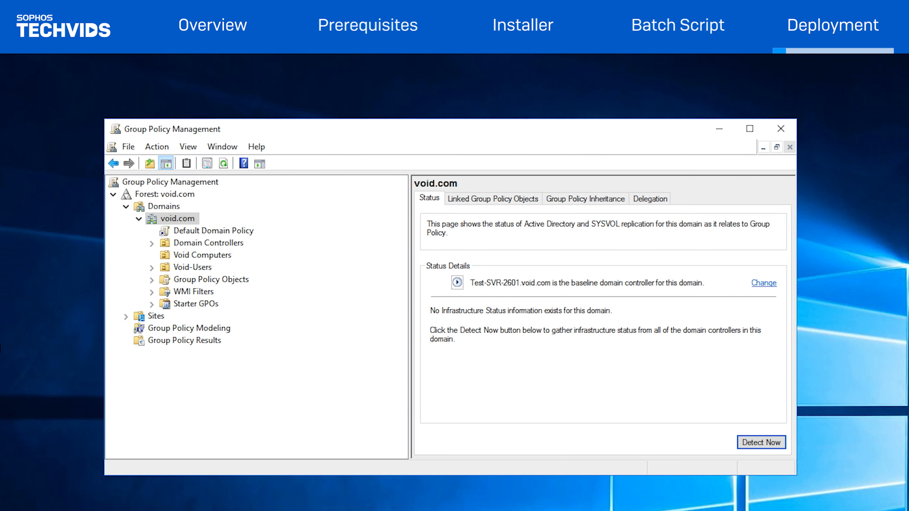
click(195, 255)
right_click(194, 254)
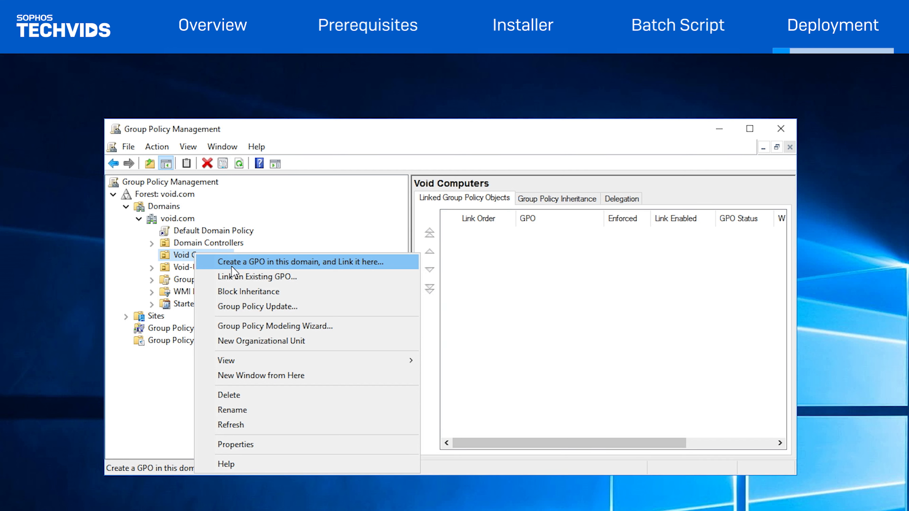
click(231, 266)
text(Sophos Central Windows )
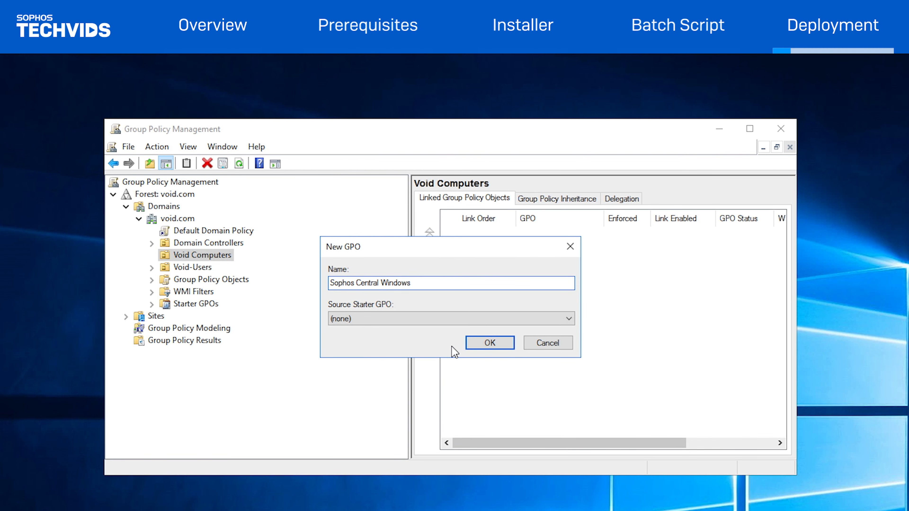
text(Endpoint Deployment Policy)
click(488, 343)
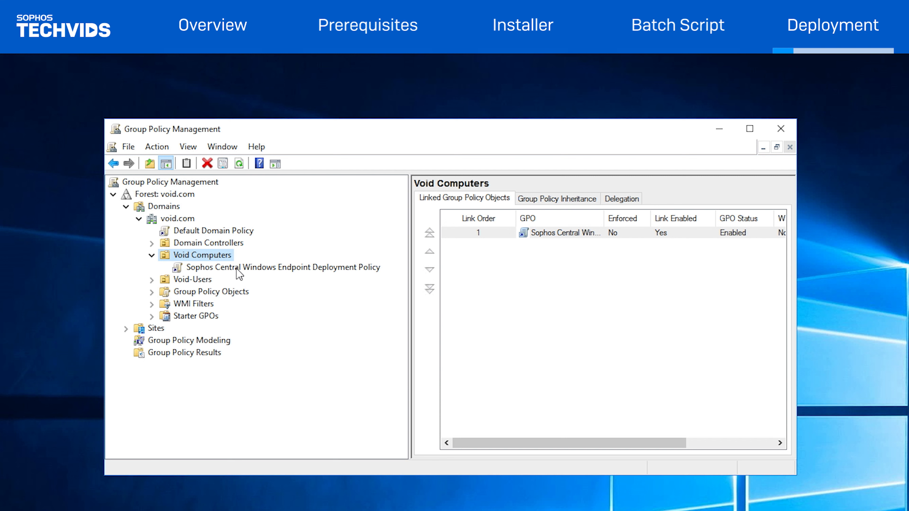
Step: Open the Sophos Central Windows Endpoint Deployment Policy for editing
click(237, 271)
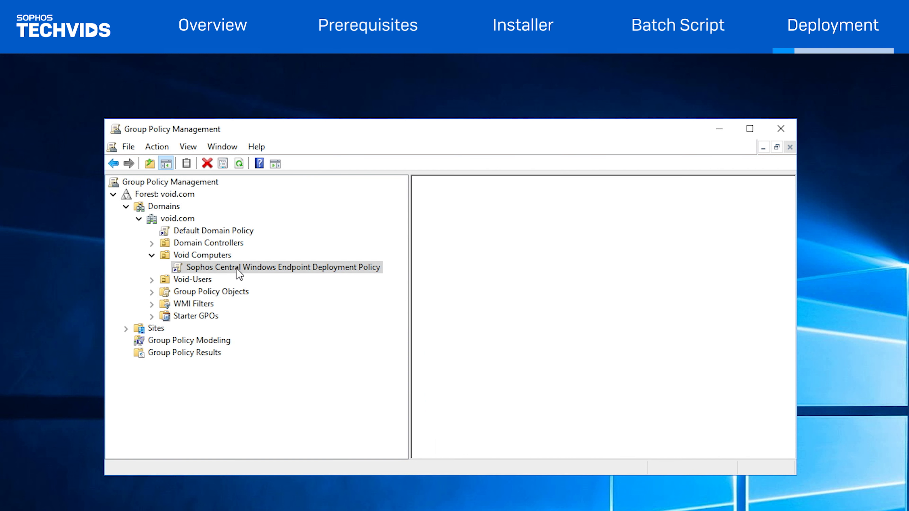
right_click(237, 271)
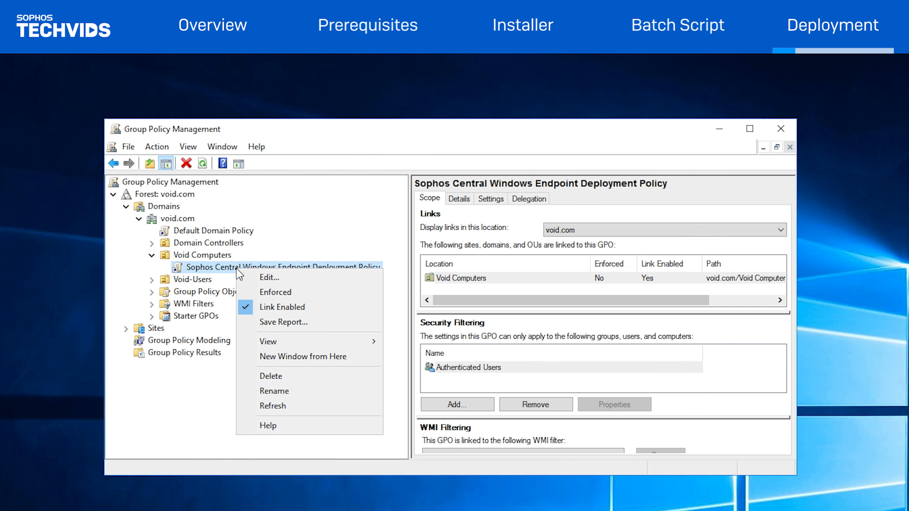
click(264, 278)
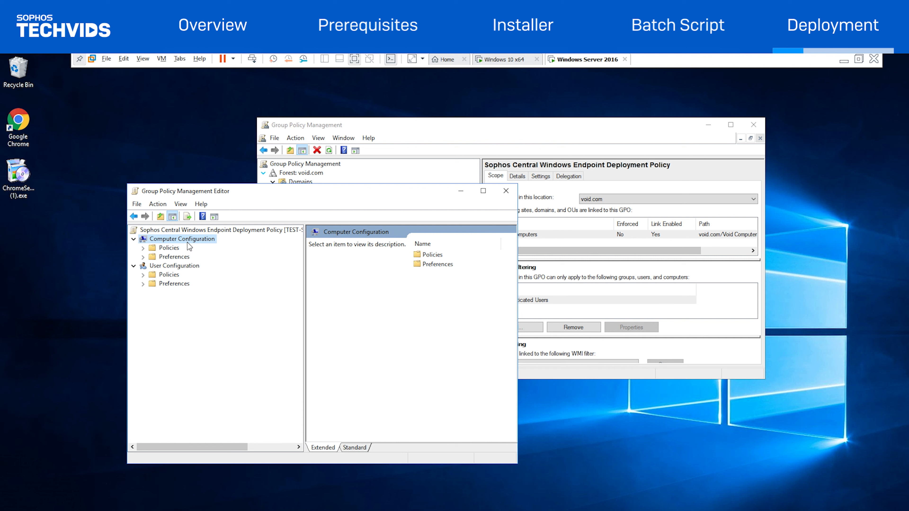
Step: Open the Startup script properties in the policy's computer-level Windows Settings, under Scripts (Startup/Shutdown)
key(Down)
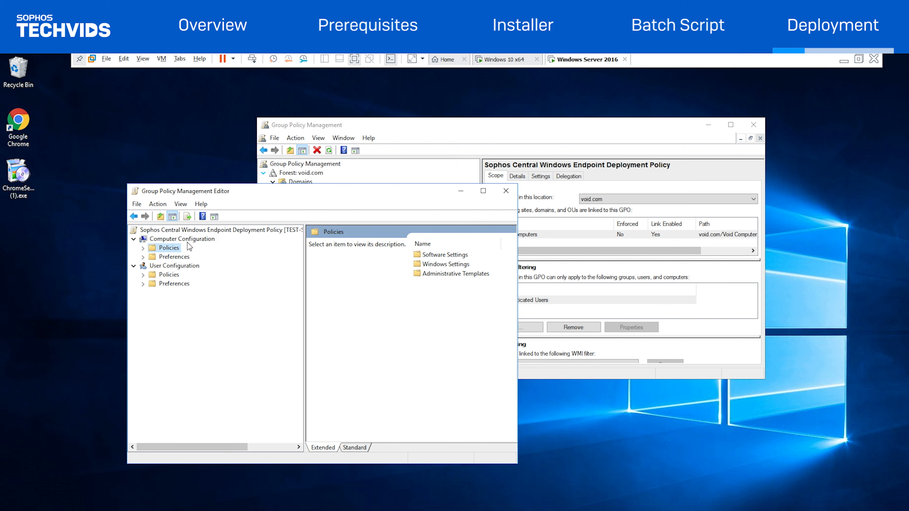
key(Right)
key(Down)
key(Down)
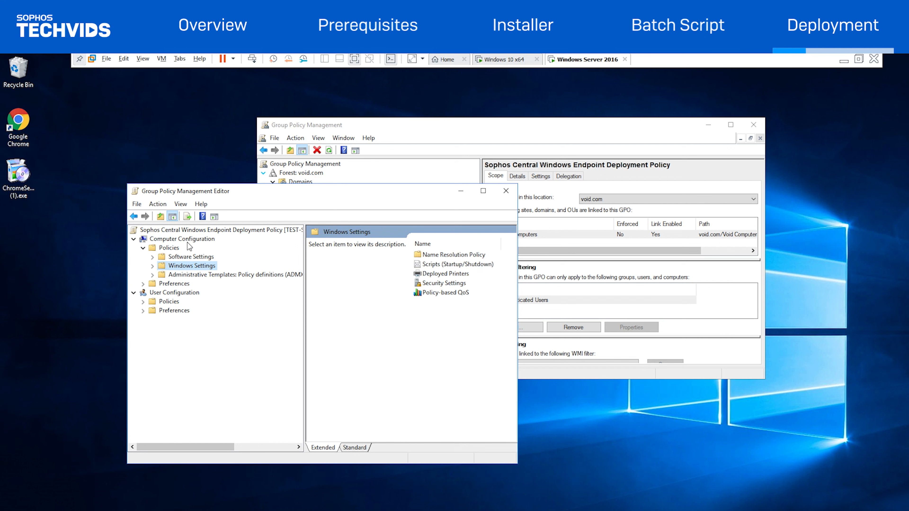
key(Right)
key(Down)
key(Down)
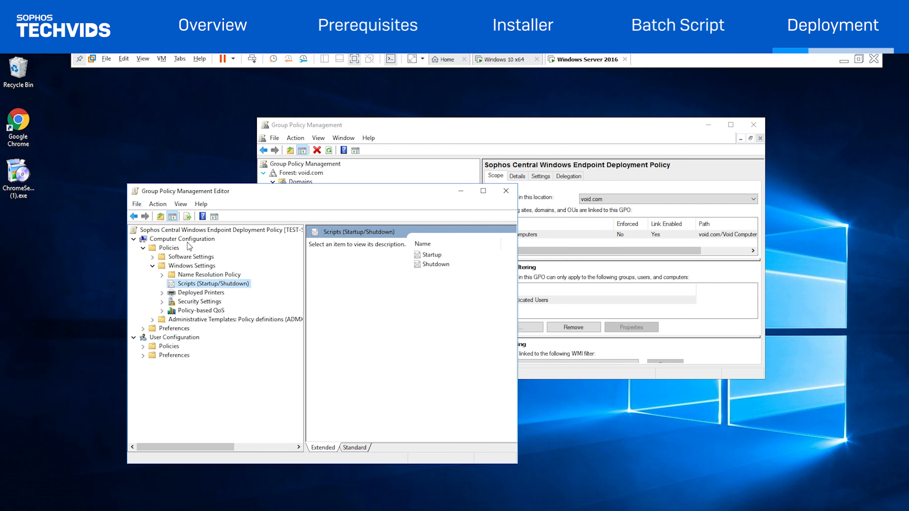
double_click(432, 254)
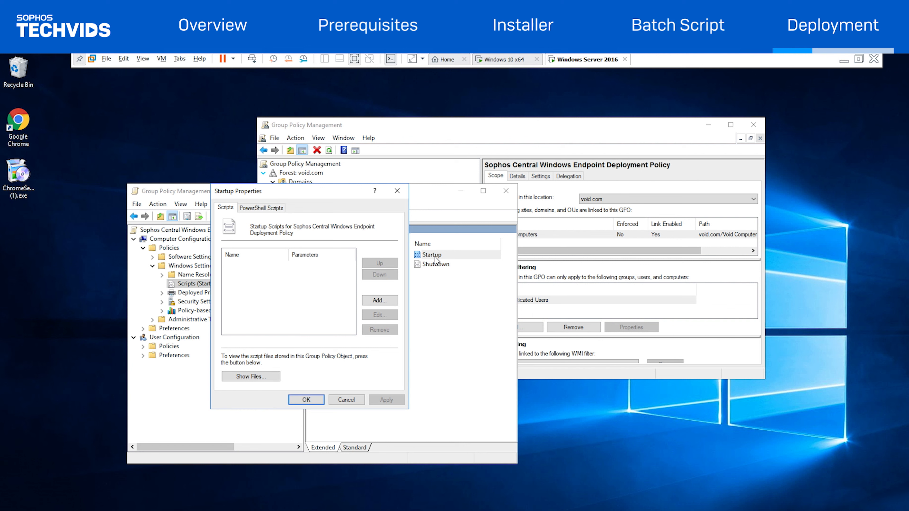
Step: Copy SophosCloudEndpointInstall.bat from the Deploy Endpoint folder into the policy's Startup scripts folder
click(246, 376)
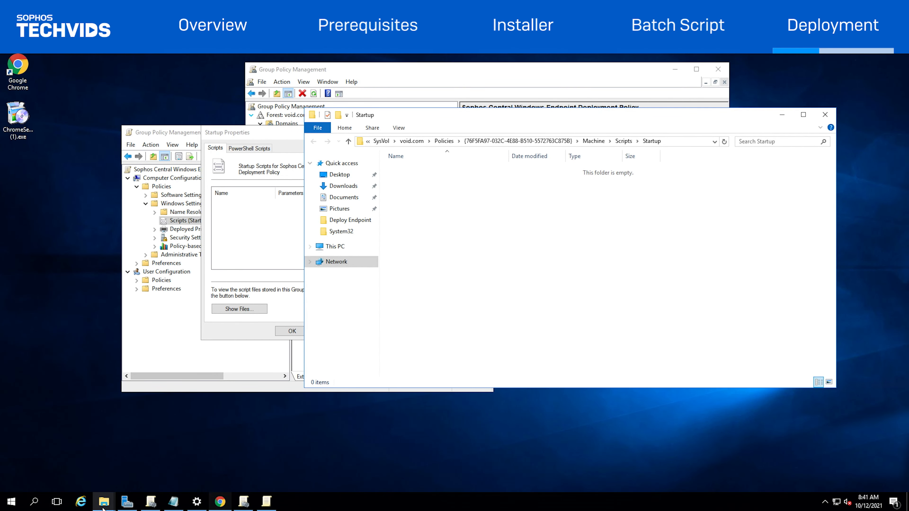
mouse_move(104, 503)
click(47, 456)
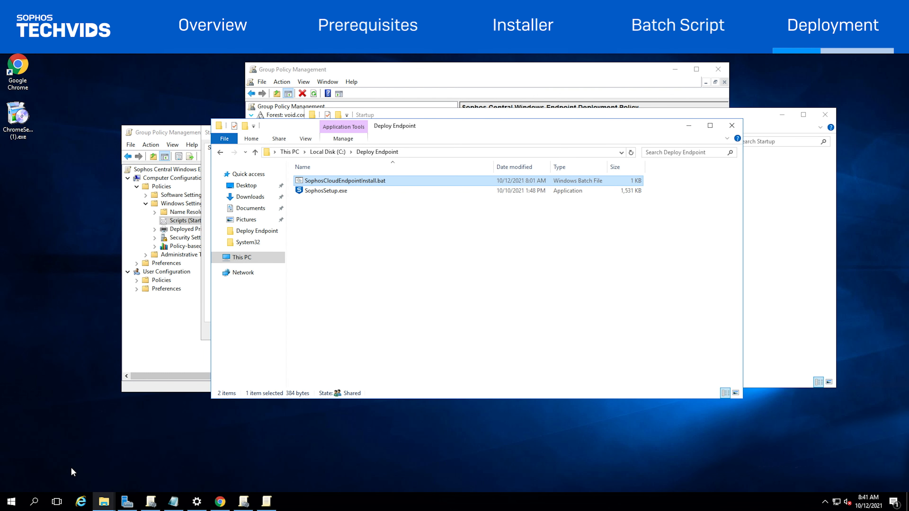
right_click(356, 182)
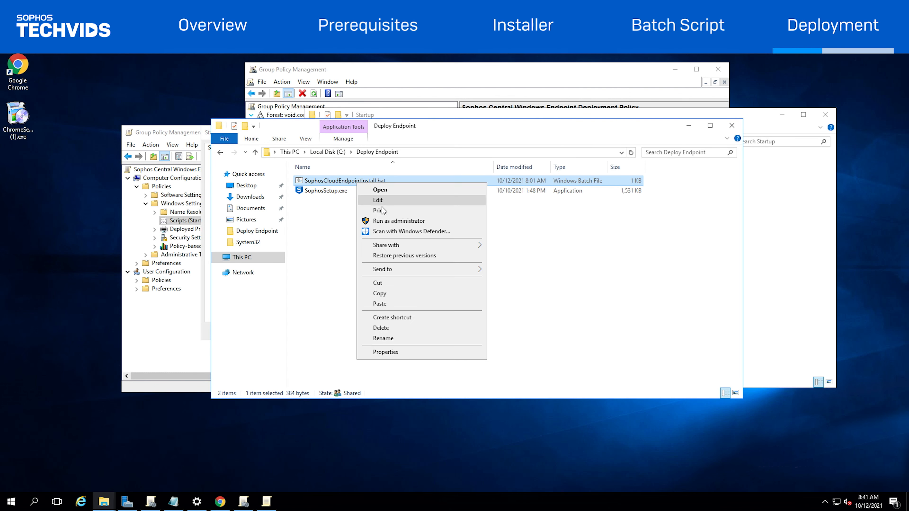
click(379, 293)
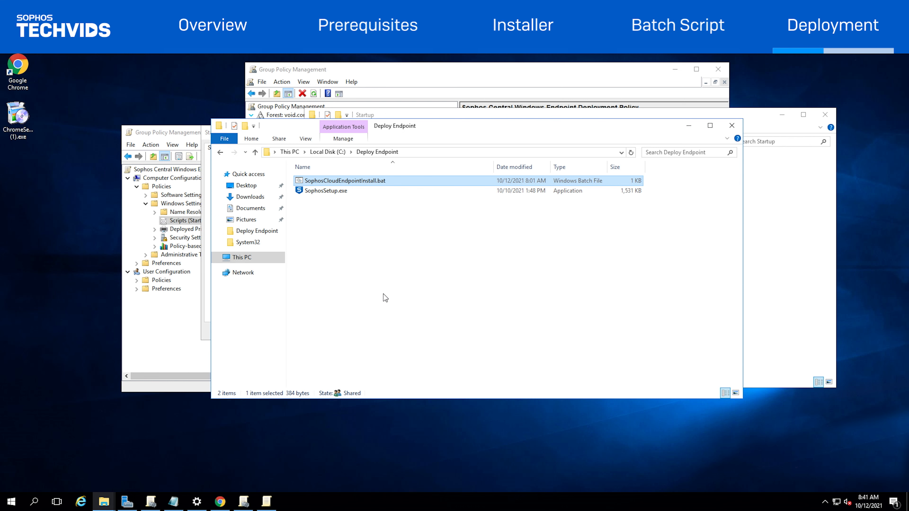
click(776, 267)
right_click(501, 219)
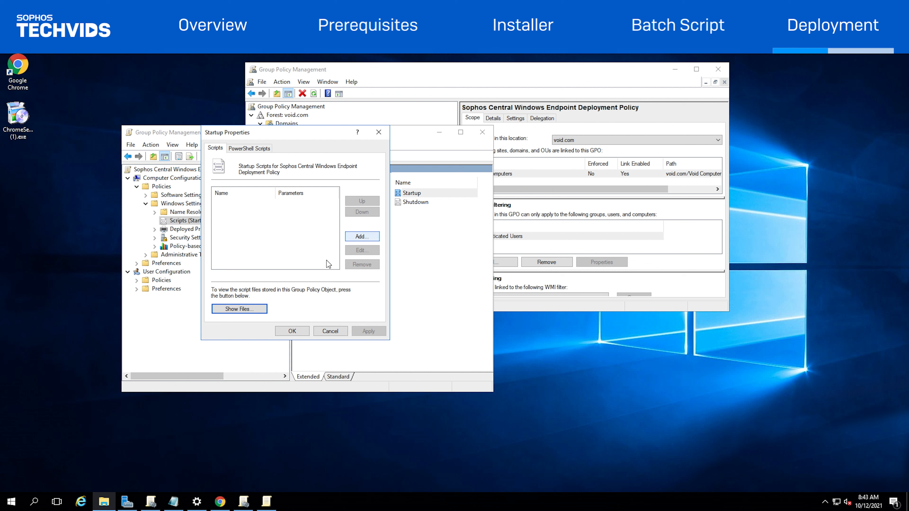
Step: Add SophosCloudEndpointInstall.bat as a startup script of the policy, without parameters, and apply the change
click(359, 236)
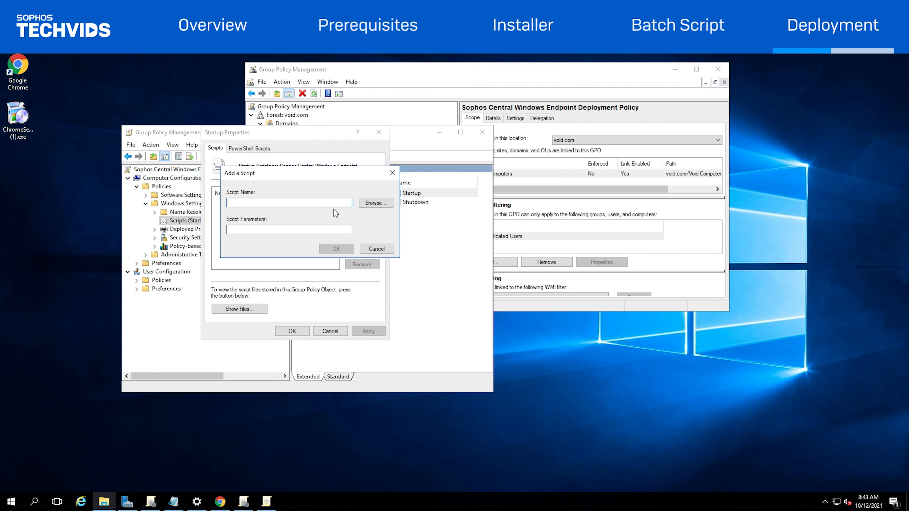
click(367, 203)
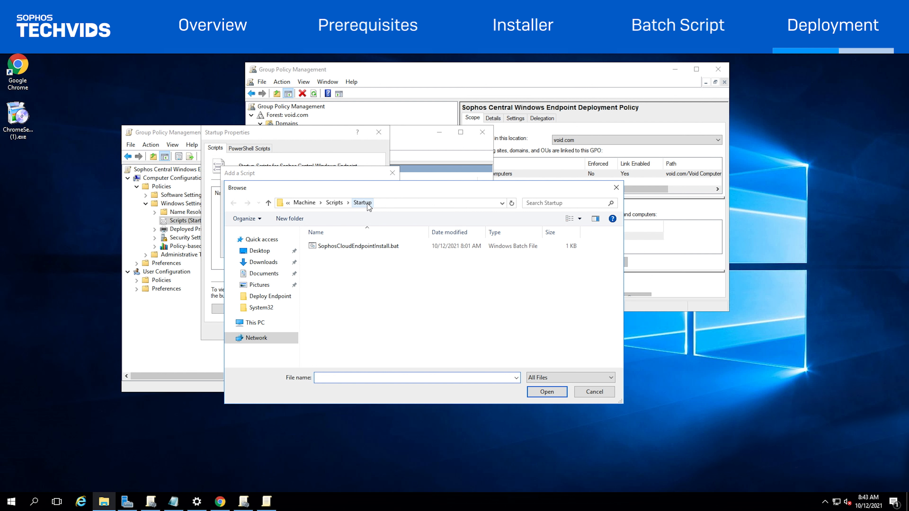
click(343, 246)
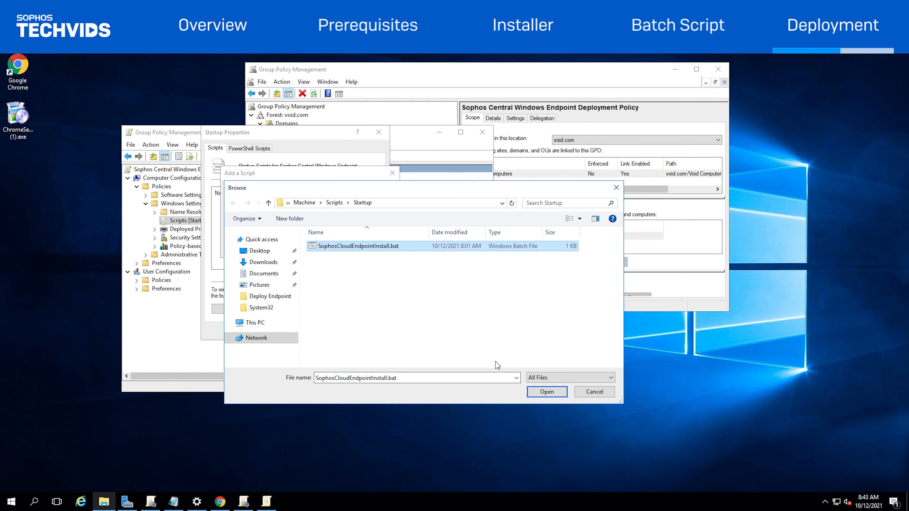
click(544, 392)
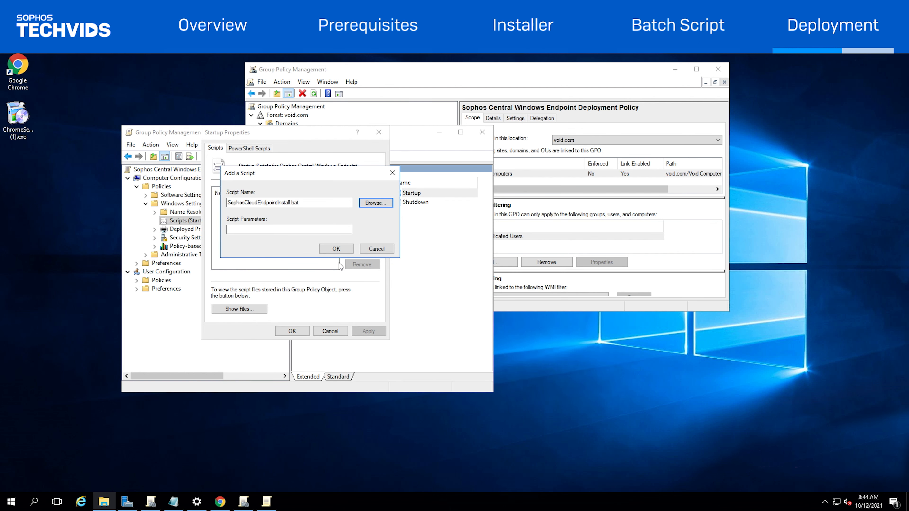
click(334, 253)
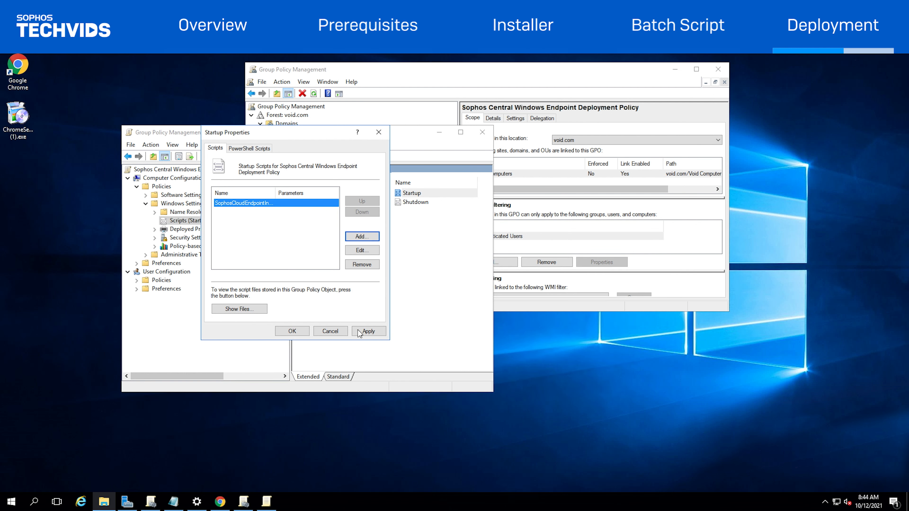
click(363, 331)
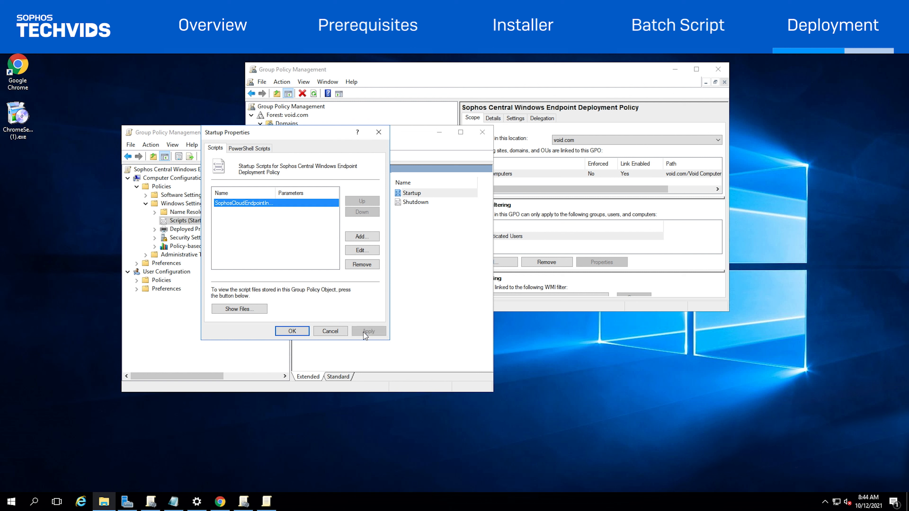
click(291, 332)
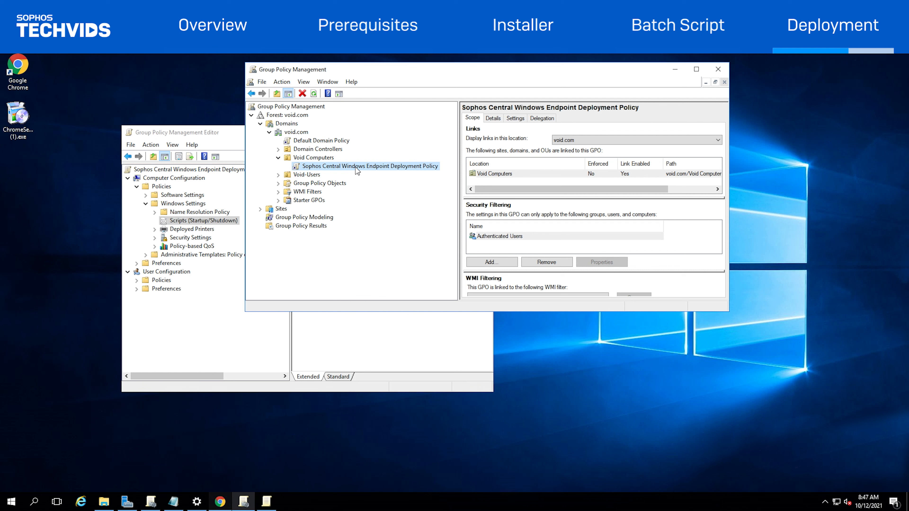
Step: Check the link location and security filtering in the scope of the Sophos Central Windows Endpoint Deployment Policy
click(355, 167)
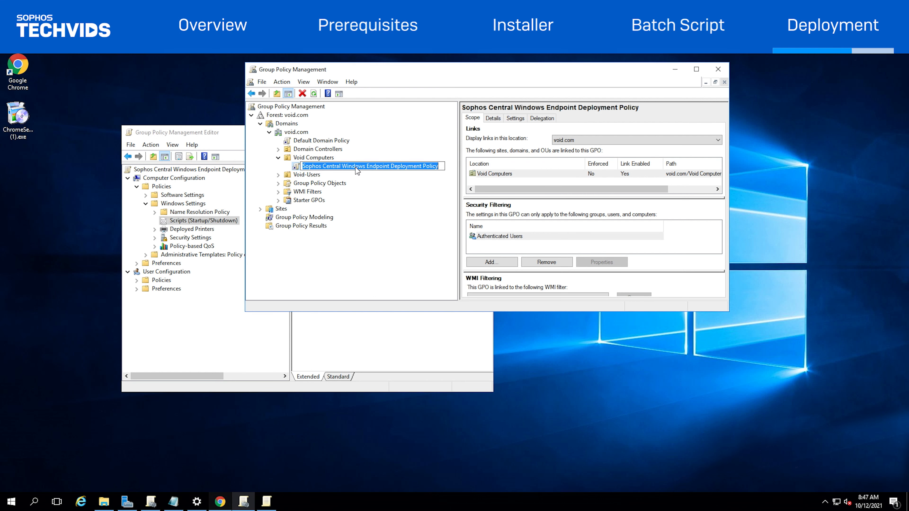
click(477, 123)
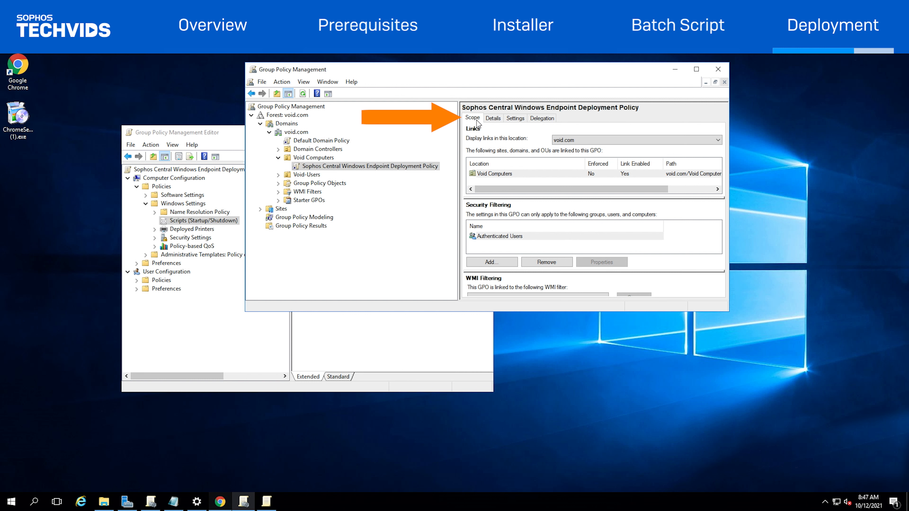
click(490, 174)
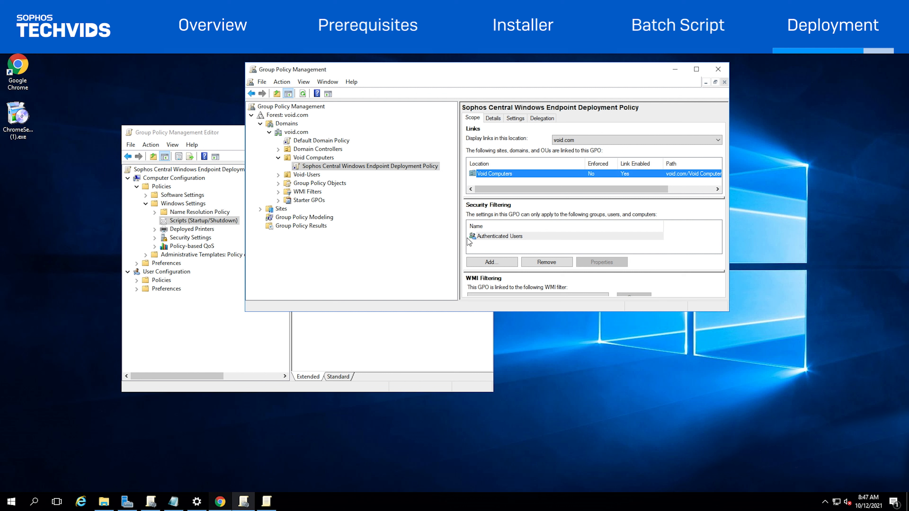
click(491, 237)
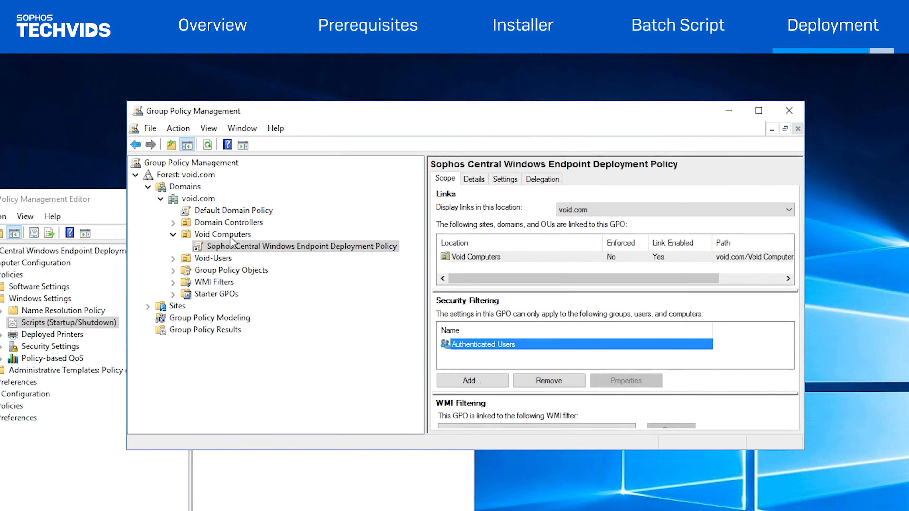
Step: Force a Group Policy update on all computers in the Void Computers organizational unit
click(267, 206)
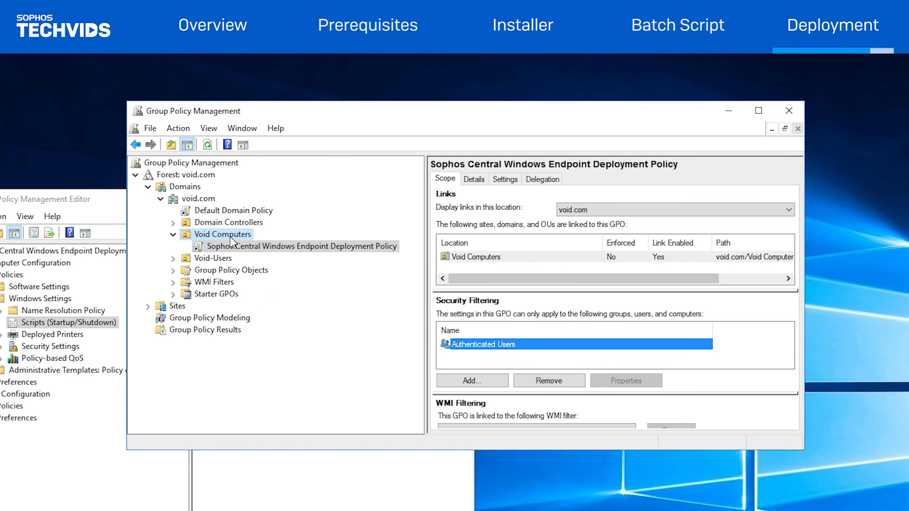
right_click(231, 238)
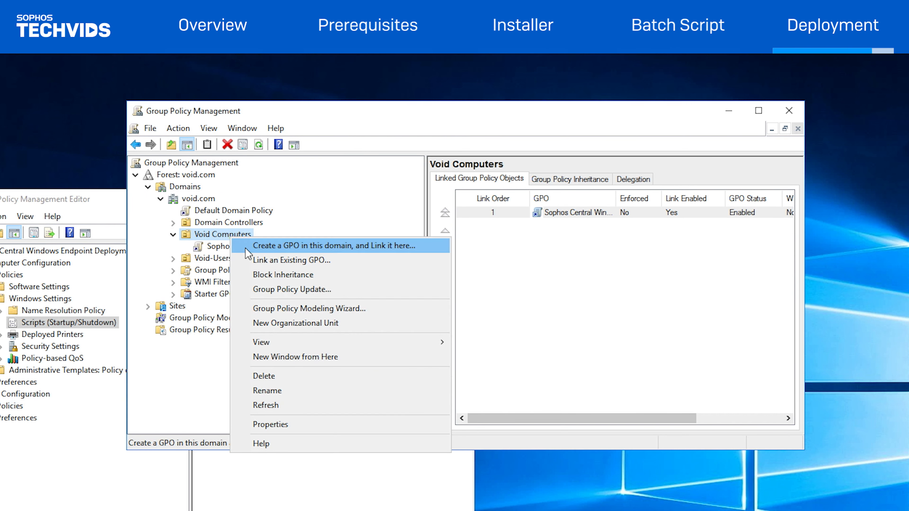
click(269, 290)
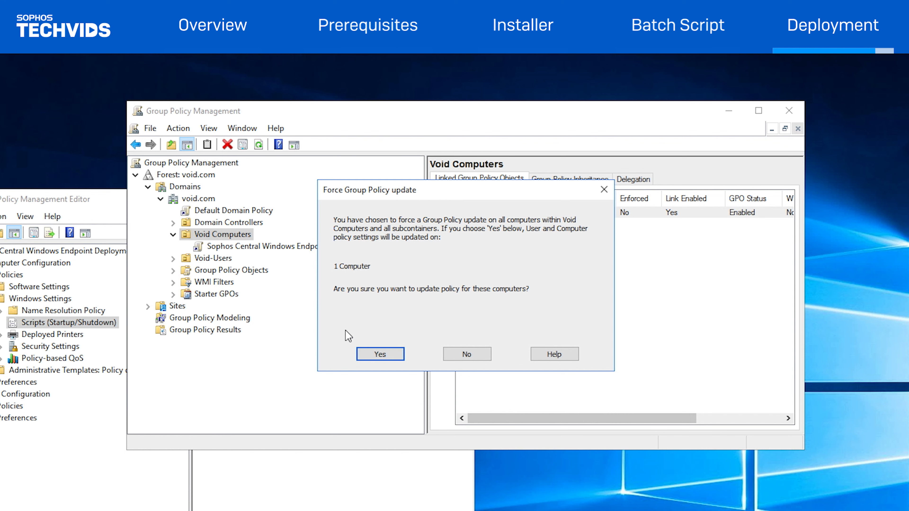
click(368, 350)
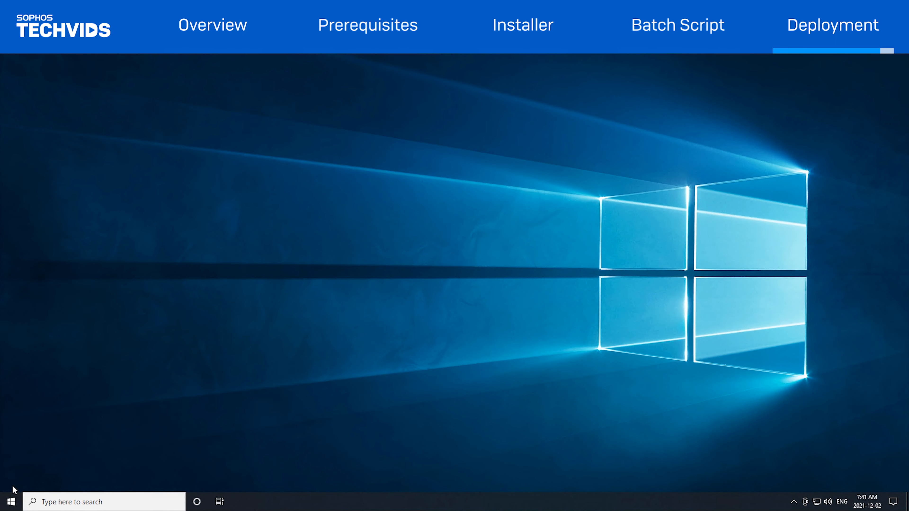
Step: On the Windows 10 endpoint, open Command Prompt as administrator and run gpupdate /force
key(super)
text(cmd)
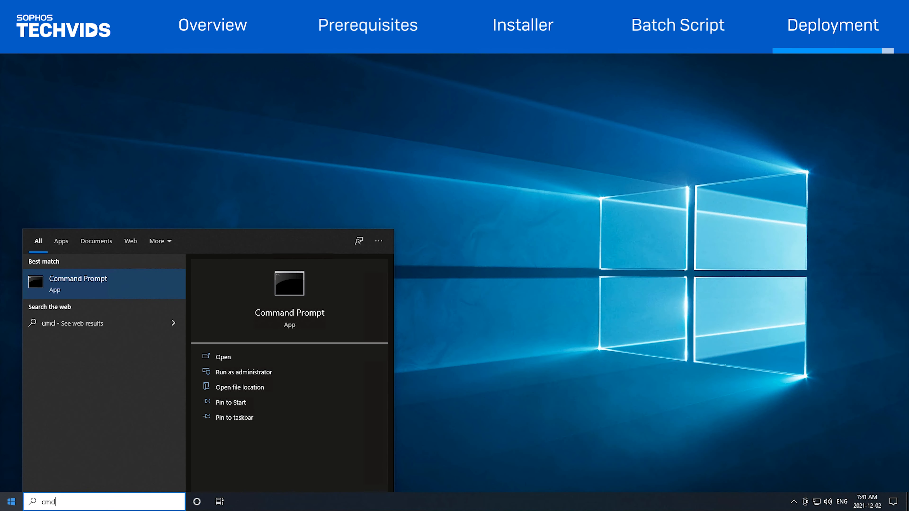
key(ctrl+shift+Return)
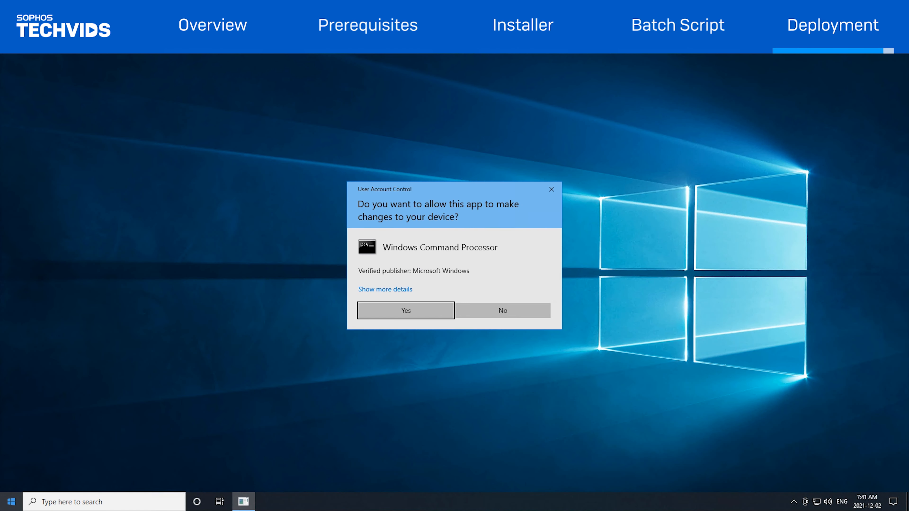
key(Return)
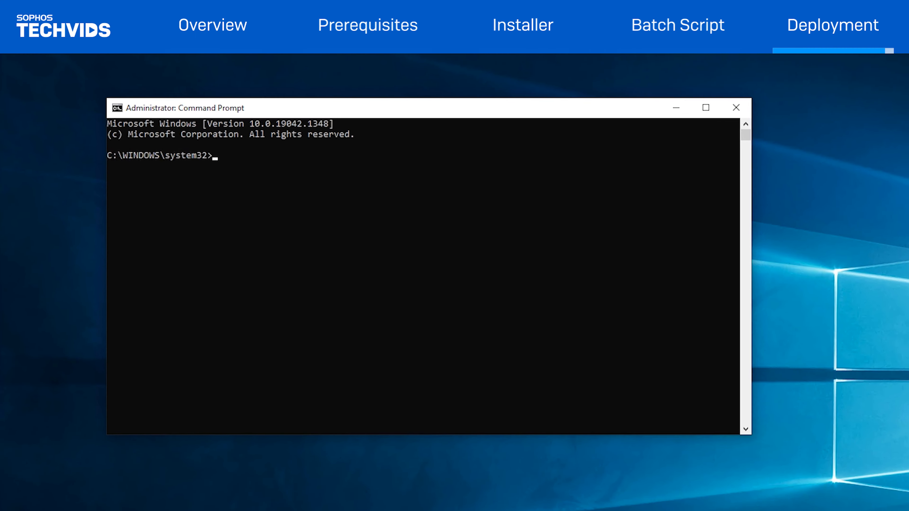
text(gpupdate )
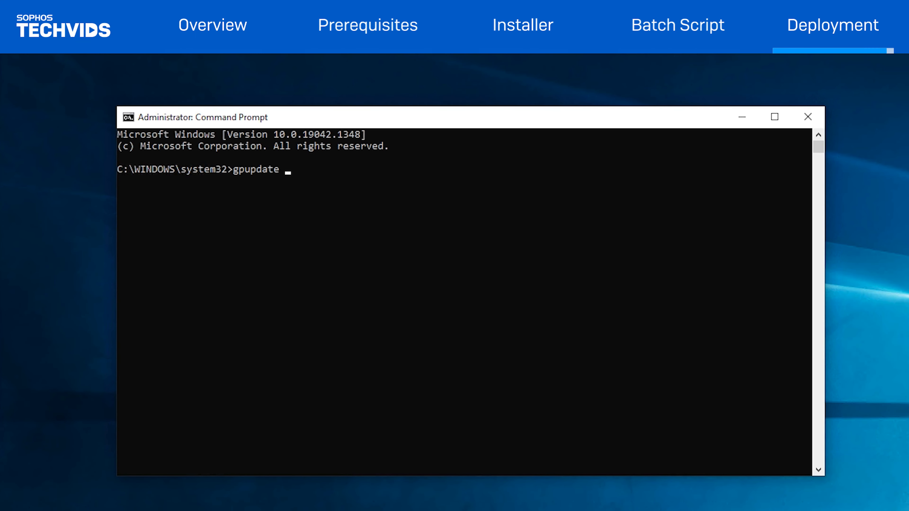
text(/force)
key(Return)
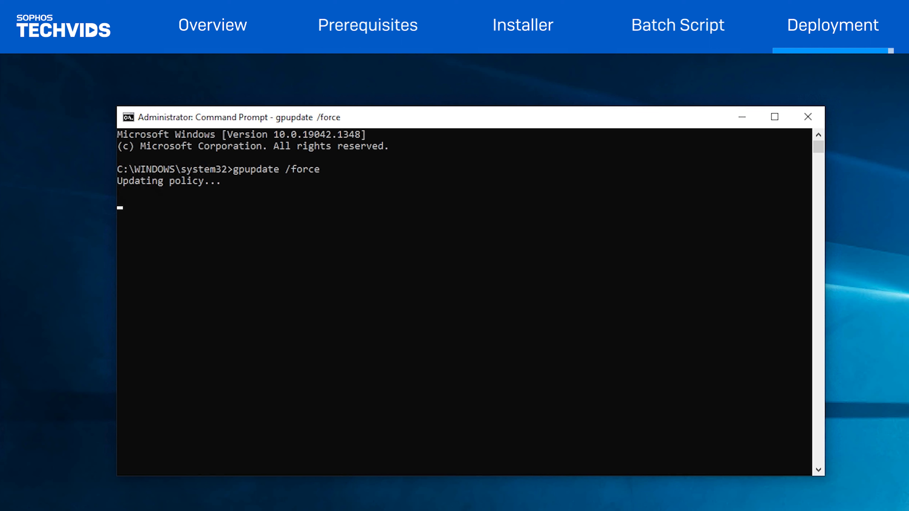